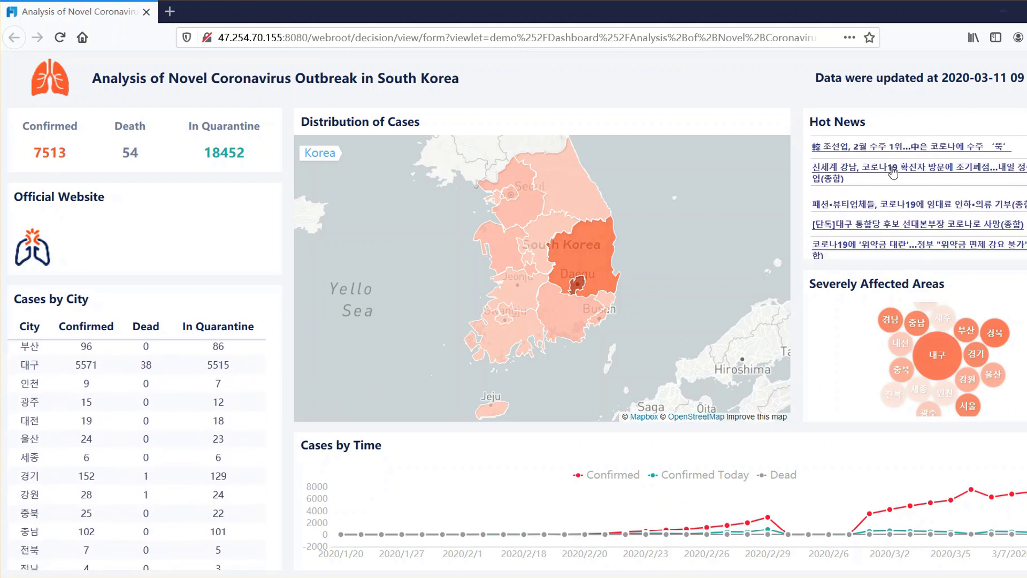
Create a new Advanced Mode task for the ncov.mohw.go.kr regional case page URL.
{"action": "mouse_move", "coordinate": [575, 201]}
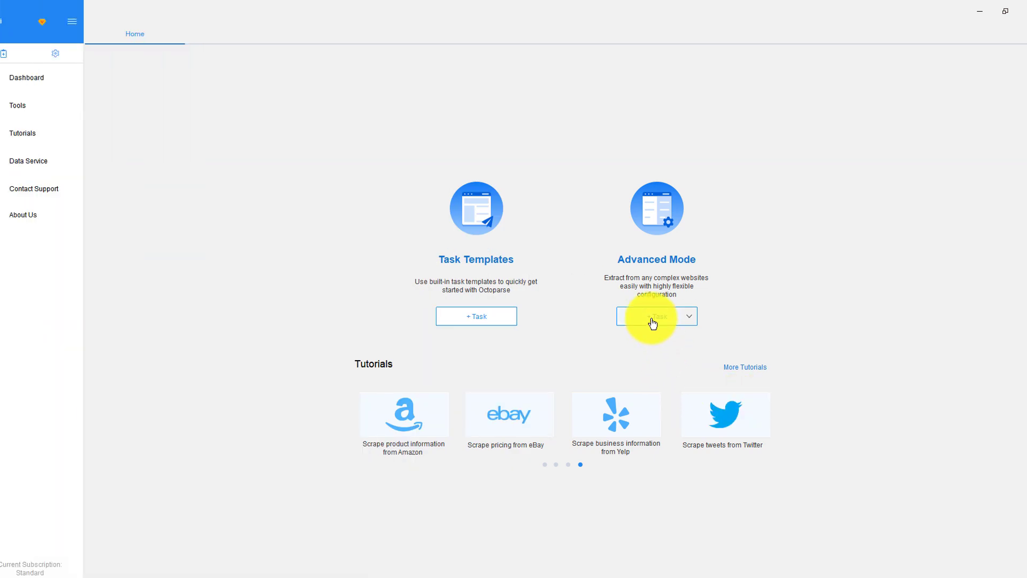
{"action": "left_click", "coordinate": [652, 321]}
{"action": "left_click", "coordinate": [351, 177]}
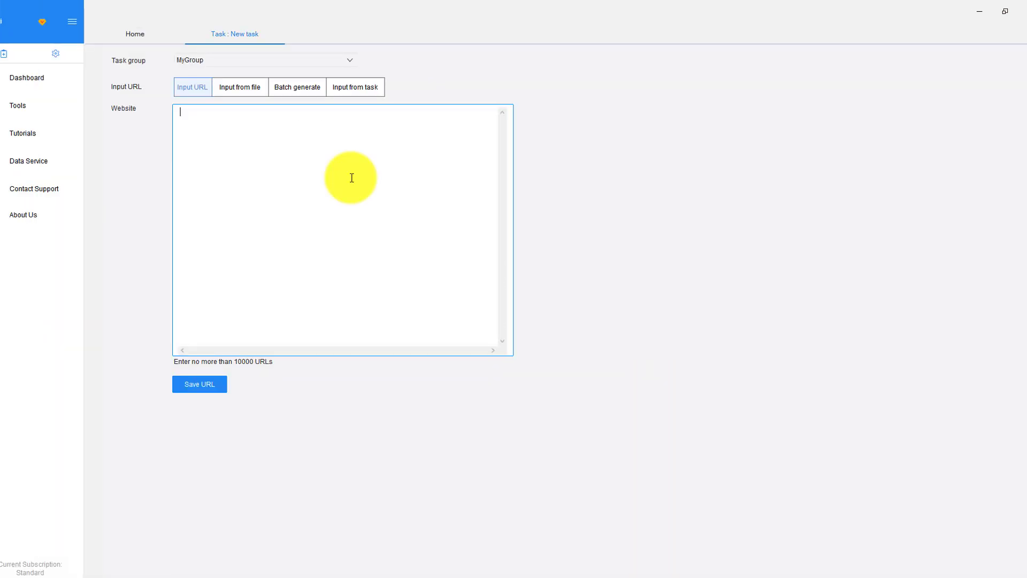
{"action": "key", "text": "ctrl+v"}
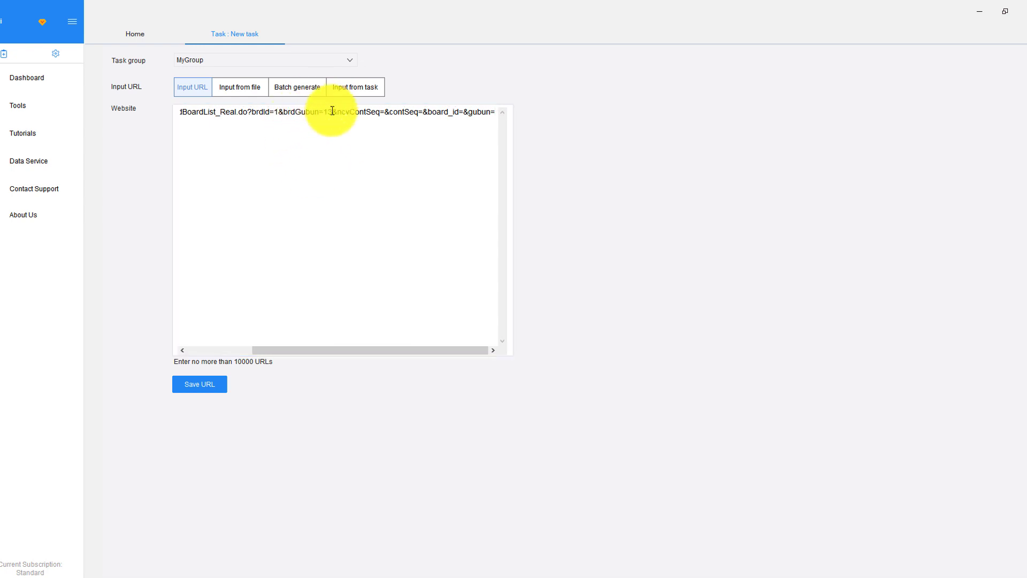
{"action": "left_click", "coordinate": [212, 393]}
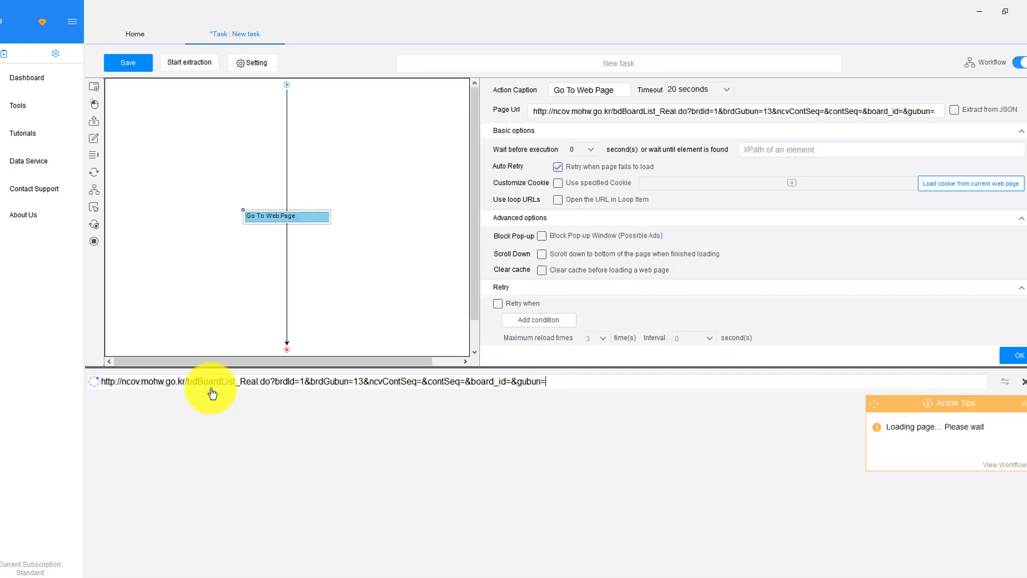
Select the Seoul row's cells from its 52 case cell, then extend to all region rows.
{"action": "left_click_drag", "start_coordinate": [312, 367], "coordinate": [320, 265]}
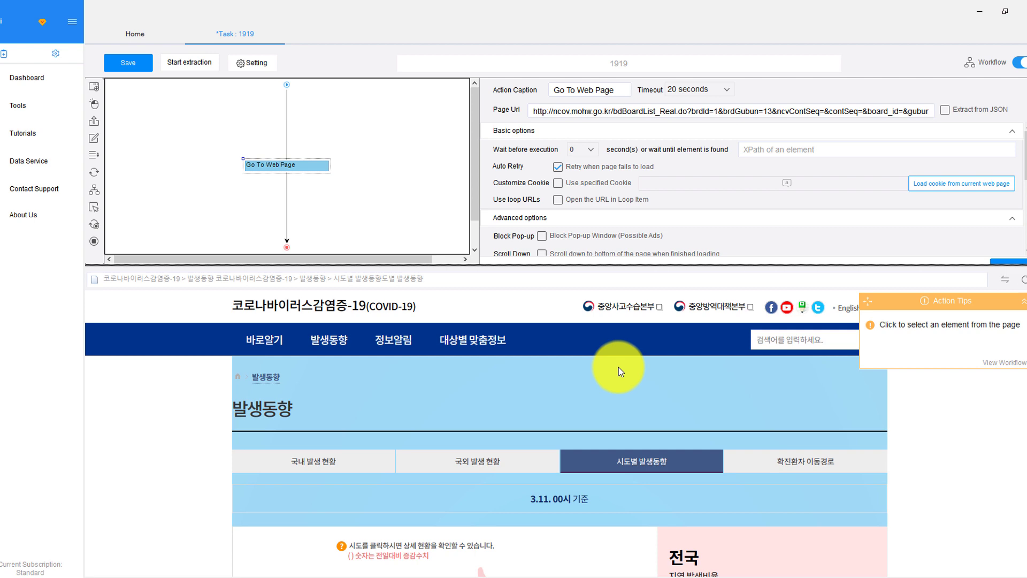
{"action": "scroll", "coordinate": [618, 374], "scroll_direction": "down", "scroll_amount": 10}
{"action": "left_click", "coordinate": [369, 377]}
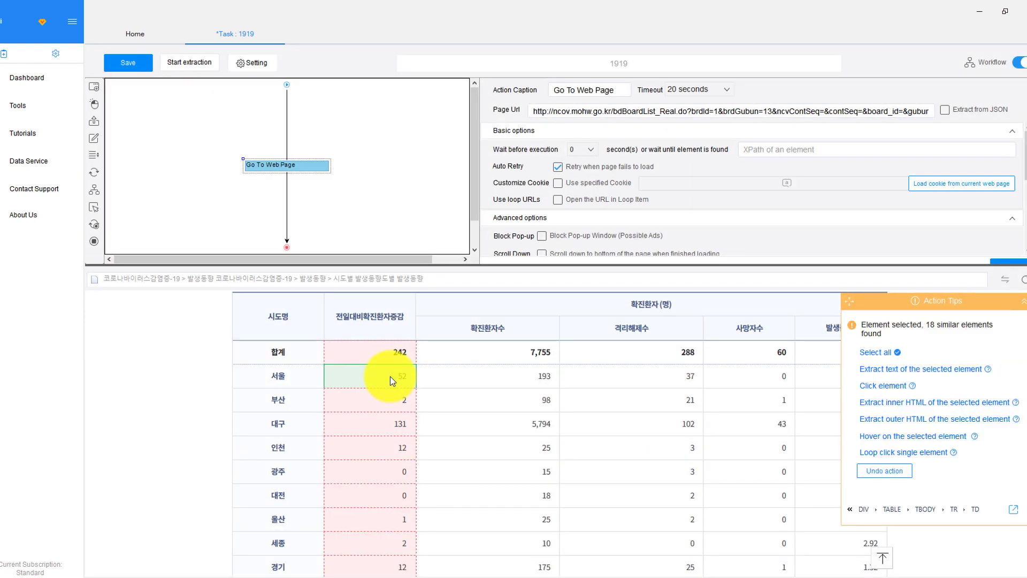
{"action": "left_click", "coordinate": [1018, 512]}
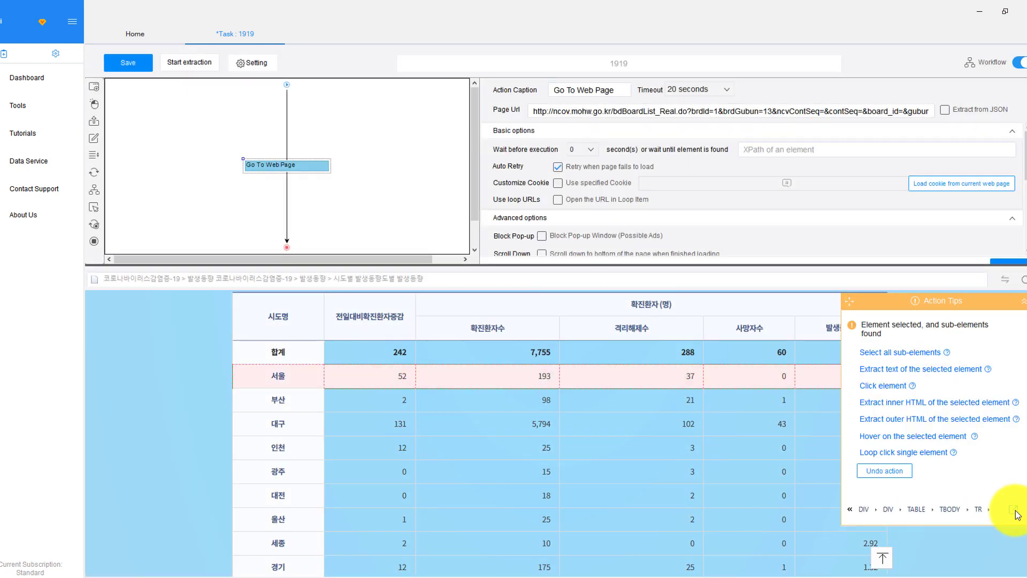
{"action": "left_click", "coordinate": [901, 353]}
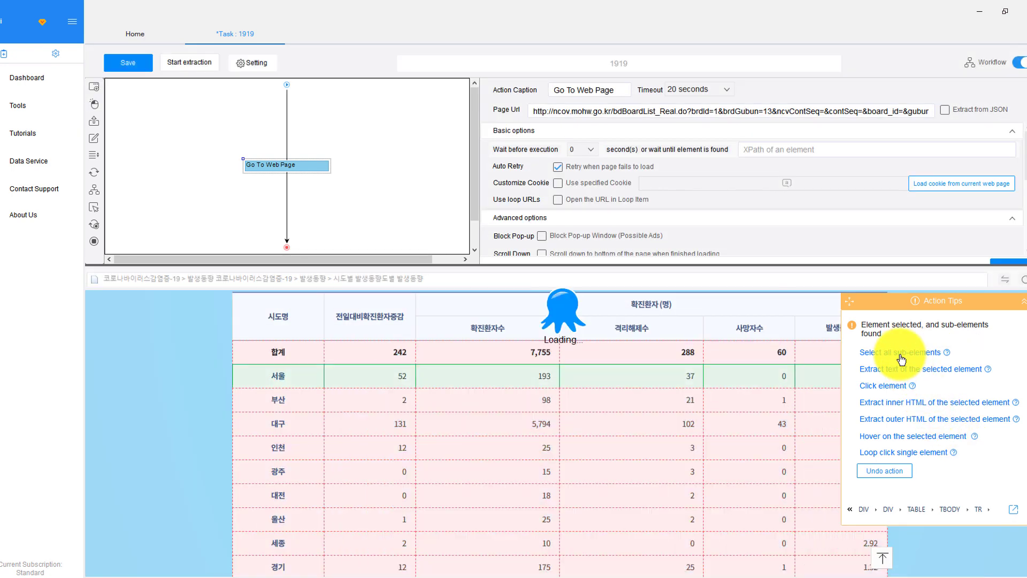
{"action": "left_click", "coordinate": [870, 357]}
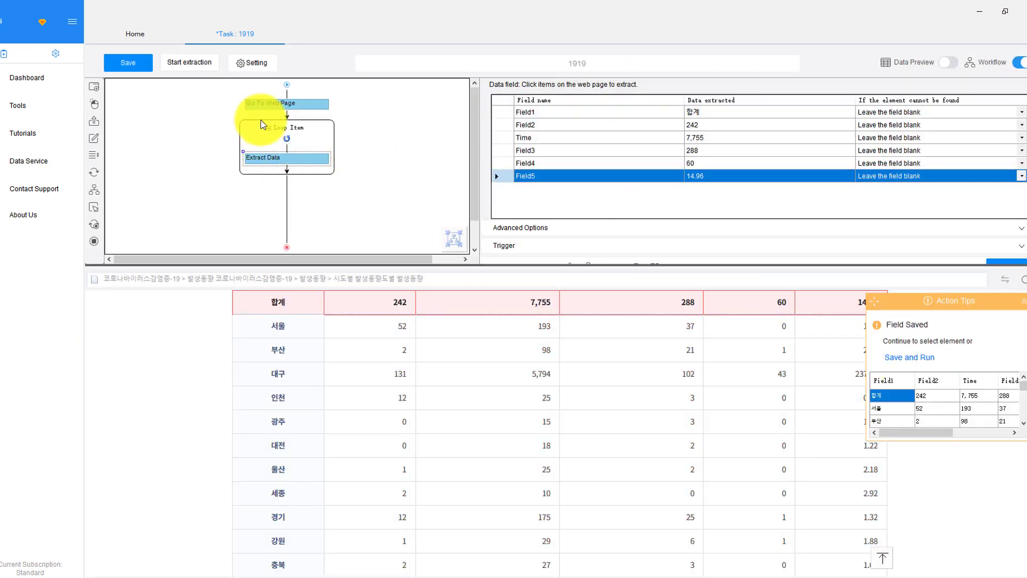
Run a local extraction and export the 18 extracted region rows.
{"action": "left_click", "coordinate": [193, 74]}
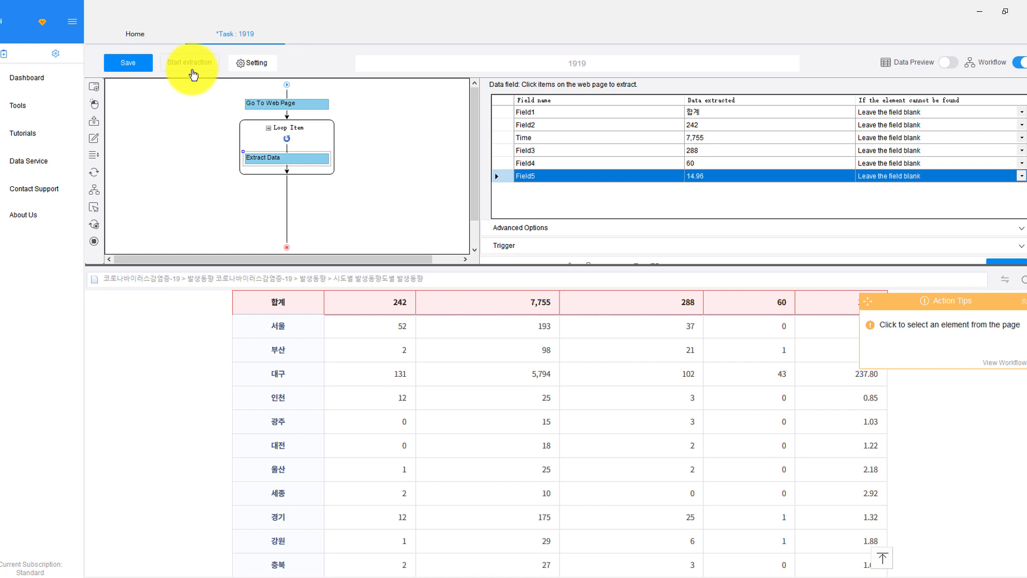
{"action": "left_click", "coordinate": [420, 227]}
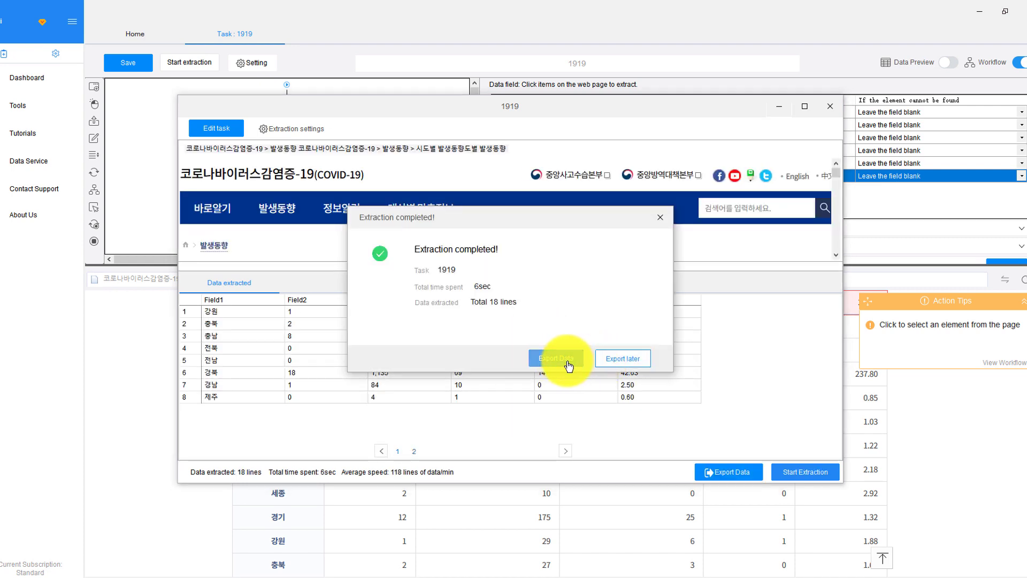
{"action": "left_click", "coordinate": [556, 359]}
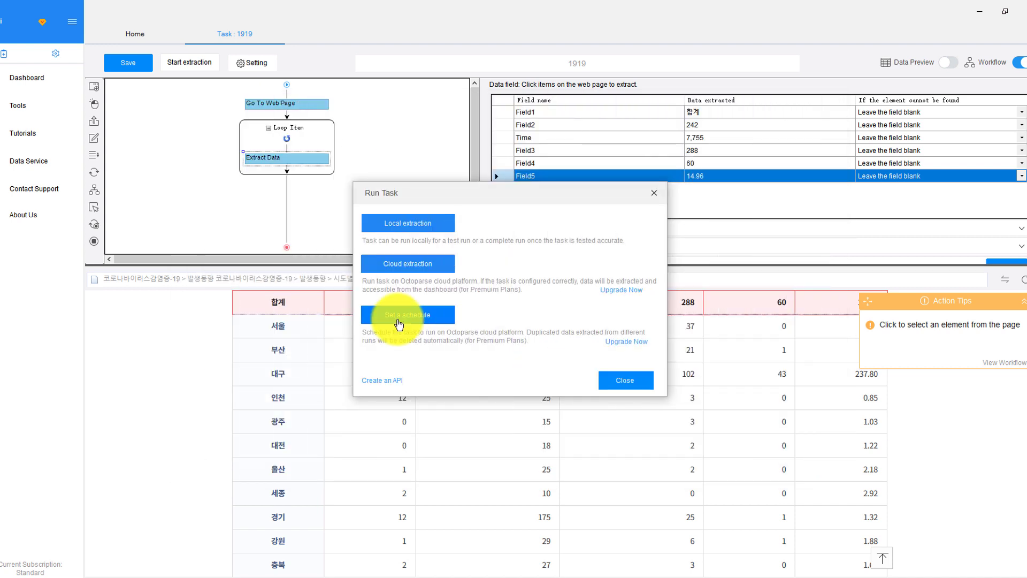
Schedule weekly cloud extraction at 0:00, 8:00 and 16:00, then save and start it.
{"action": "left_click", "coordinate": [398, 321]}
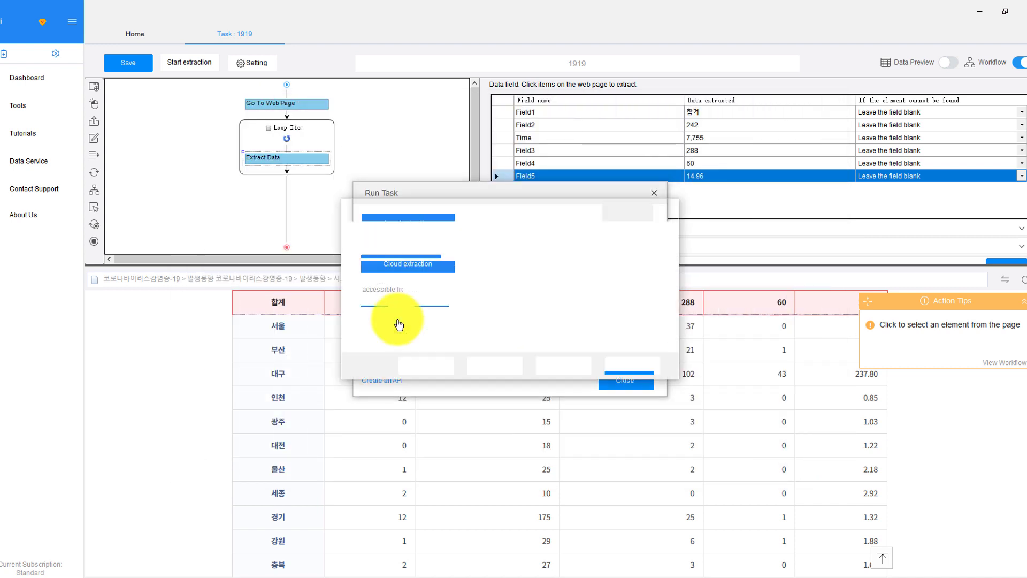
{"action": "left_click", "coordinate": [417, 302]}
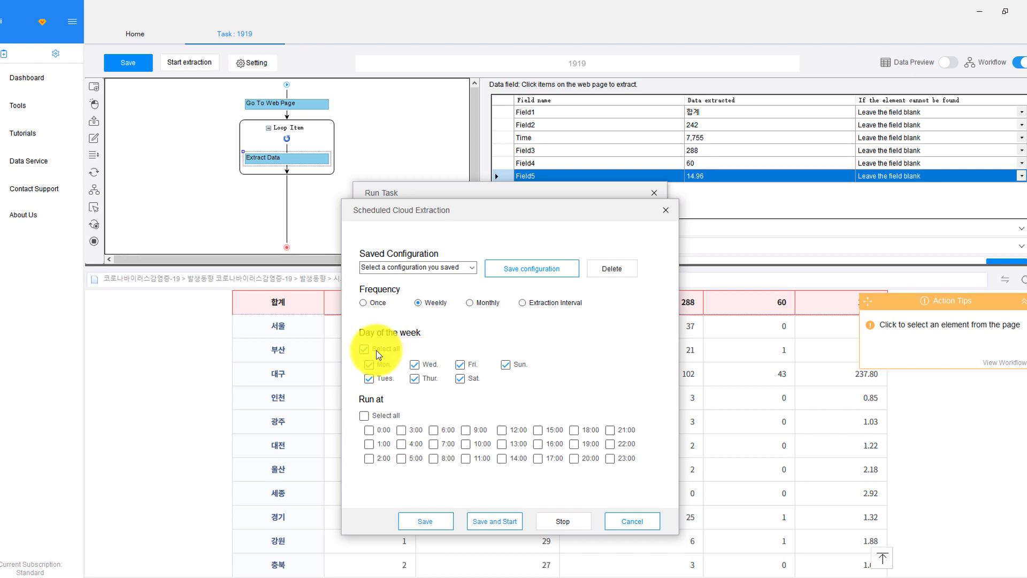
{"action": "left_click", "coordinate": [369, 430]}
{"action": "left_click", "coordinate": [433, 458]}
{"action": "left_click", "coordinate": [537, 443]}
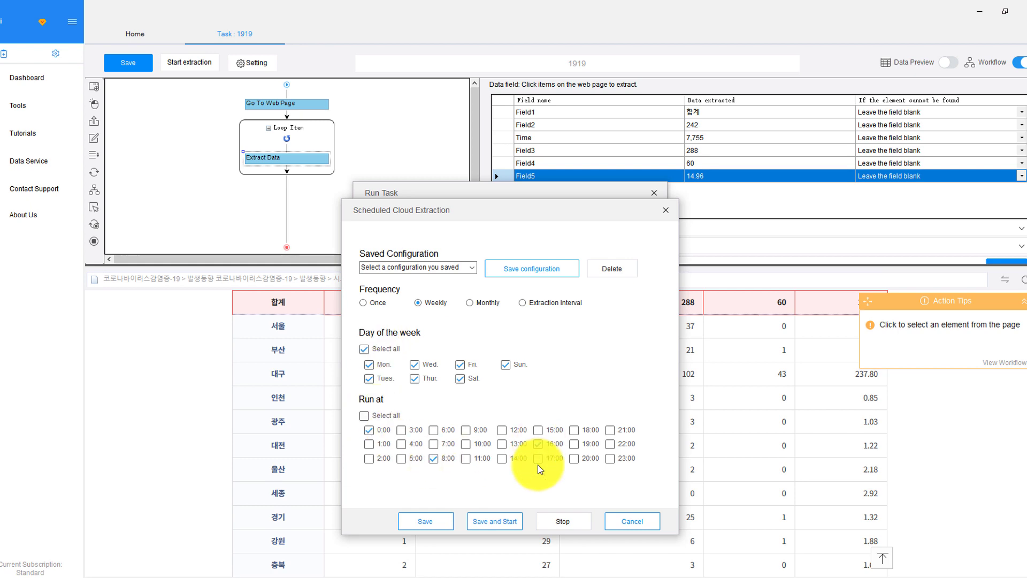
{"action": "left_click", "coordinate": [473, 521]}
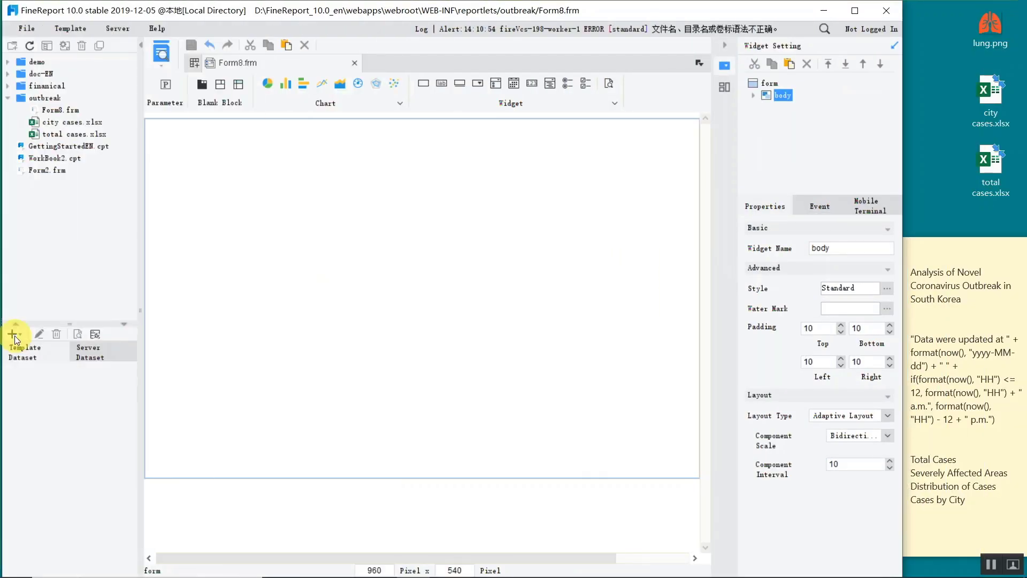
Add an Excel file dataset reading city cases.xlsx with the first row as headings.
{"action": "left_click", "coordinate": [11, 334]}
{"action": "left_click", "coordinate": [64, 396]}
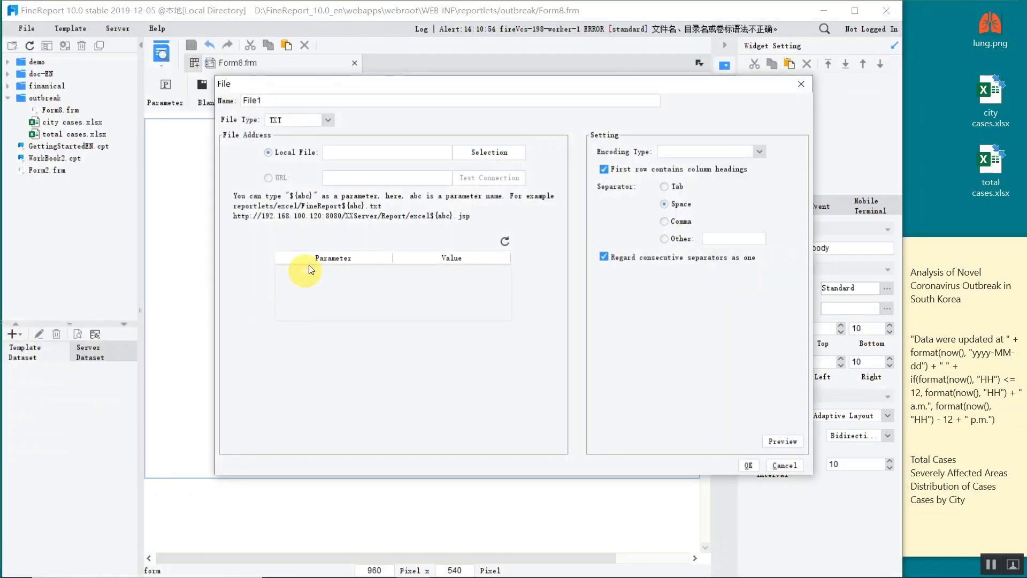
{"action": "left_click", "coordinate": [330, 121]}
{"action": "left_click", "coordinate": [306, 137]}
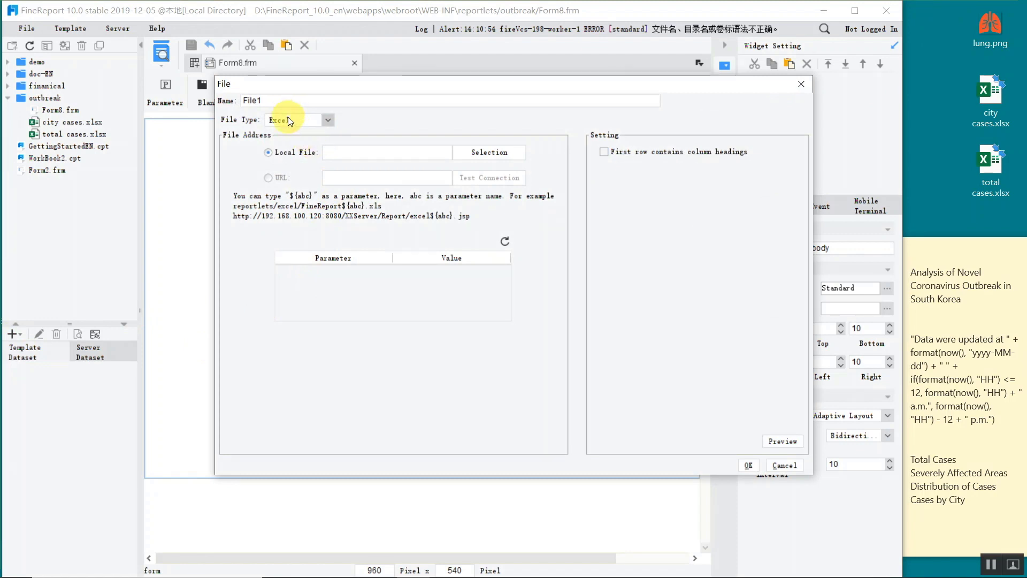
{"action": "left_click", "coordinate": [484, 154]}
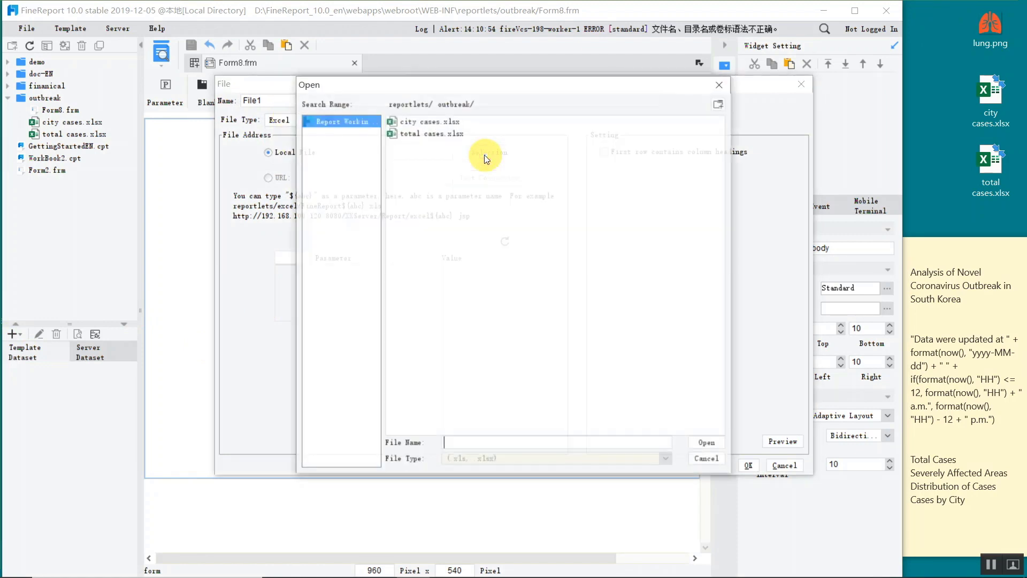
{"action": "left_click", "coordinate": [412, 123]}
{"action": "left_click", "coordinate": [701, 443]}
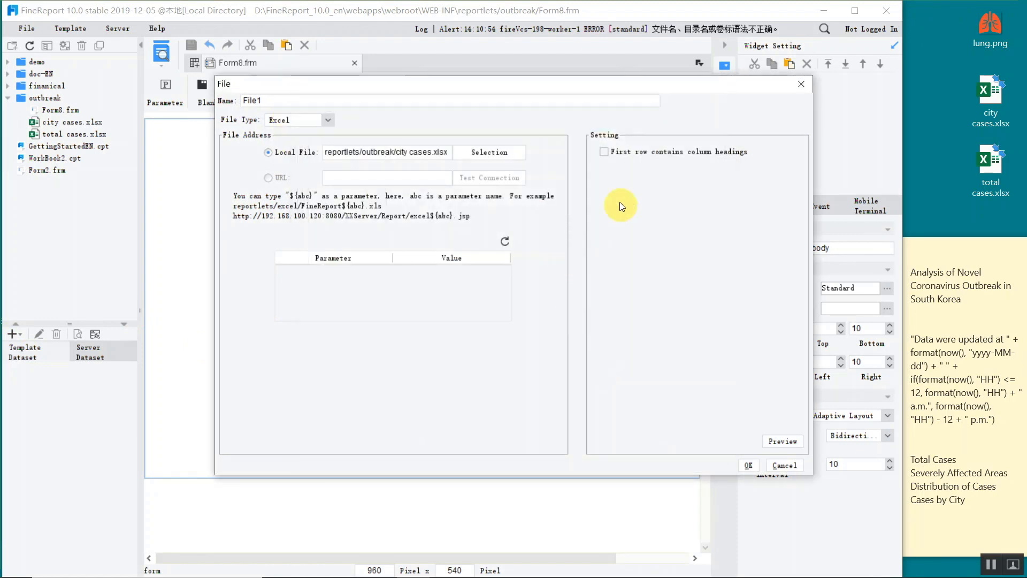
{"action": "left_click", "coordinate": [605, 154]}
Name the dataset City_cases and preview its 18 rows.
{"action": "left_click_drag", "start_coordinate": [288, 101], "coordinate": [217, 101]}
{"action": "type", "text": "City_cases"}
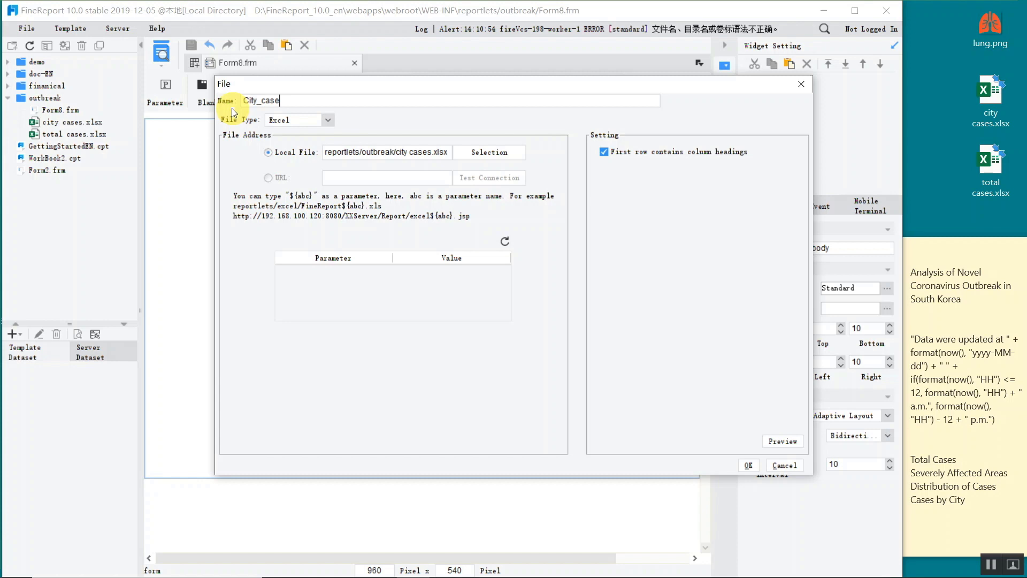
{"action": "left_click", "coordinate": [780, 441]}
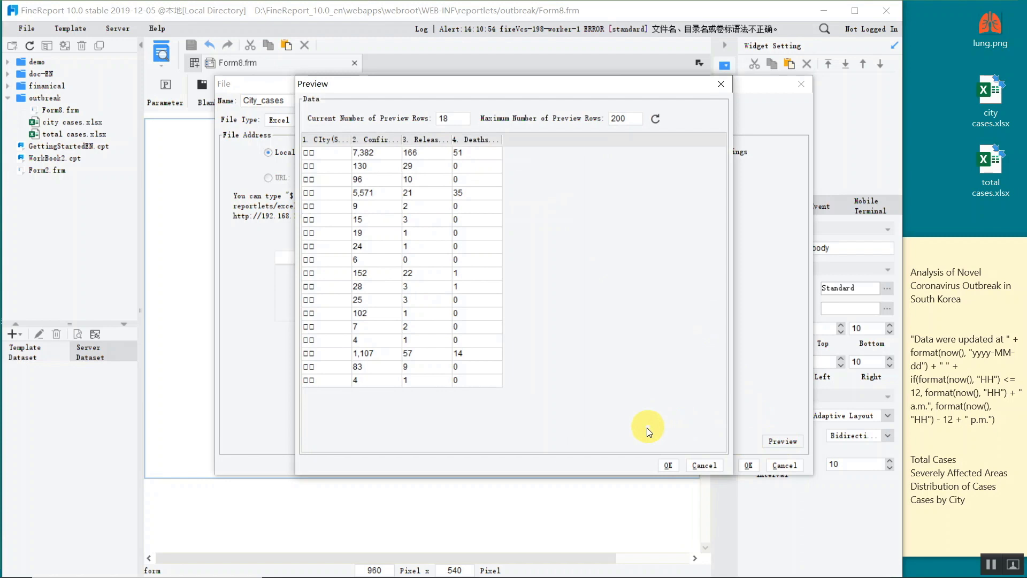
Keep City_cases and place a custom map chart with the Korea boundary in Distribution of Cases.
{"action": "left_click", "coordinate": [669, 464]}
{"action": "left_click", "coordinate": [747, 465]}
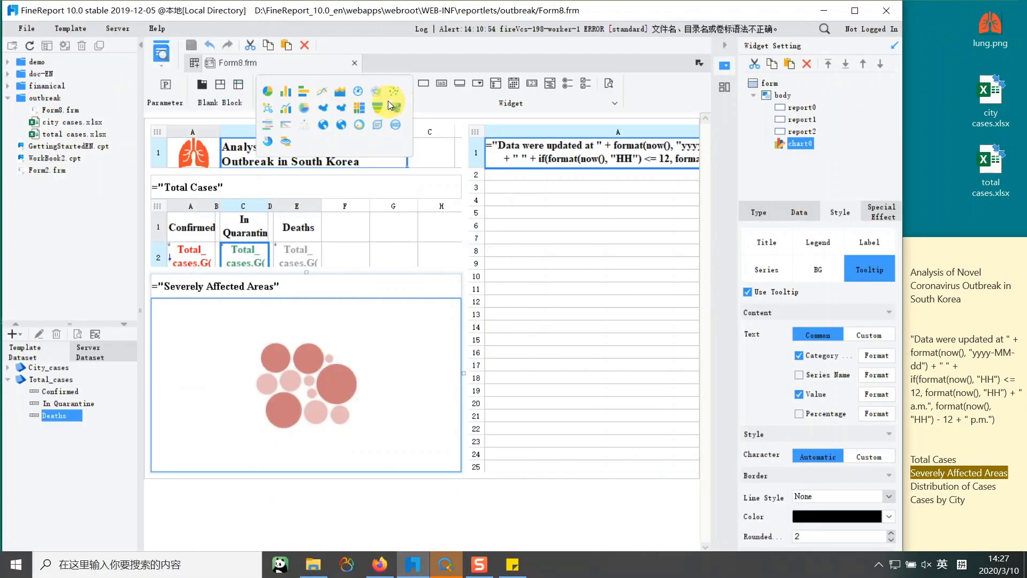
{"action": "left_click_drag", "start_coordinate": [389, 105], "coordinate": [469, 263]}
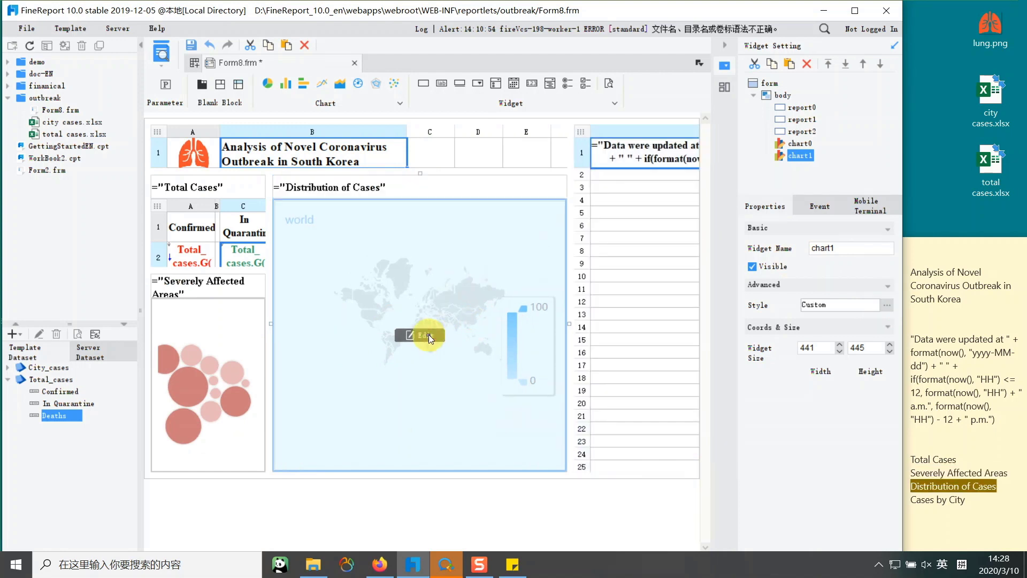
{"action": "left_click", "coordinate": [428, 335]}
{"action": "left_click", "coordinate": [837, 278]}
{"action": "left_click", "coordinate": [888, 338]}
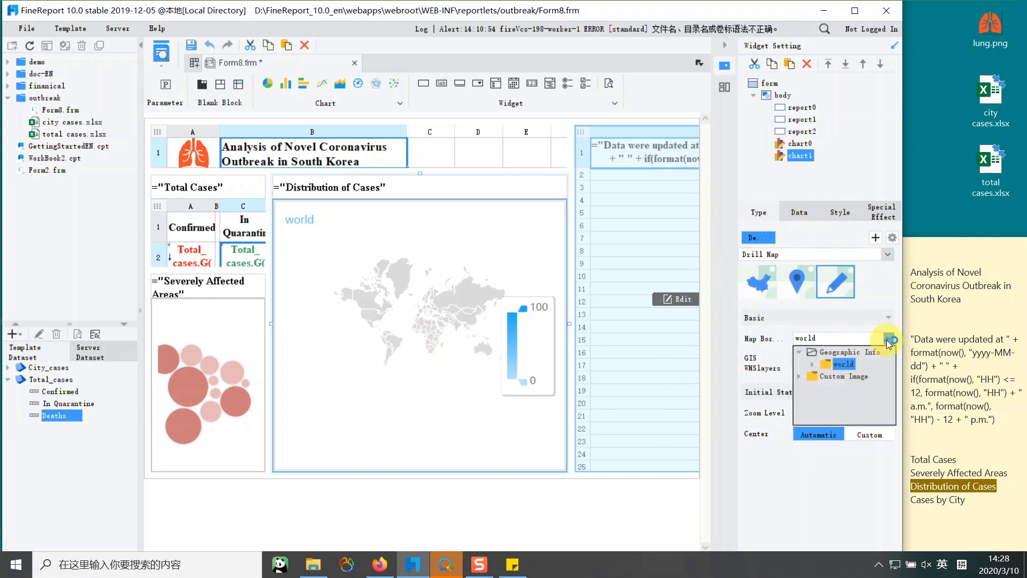
{"action": "left_click", "coordinate": [813, 364]}
{"action": "left_click", "coordinate": [849, 382]}
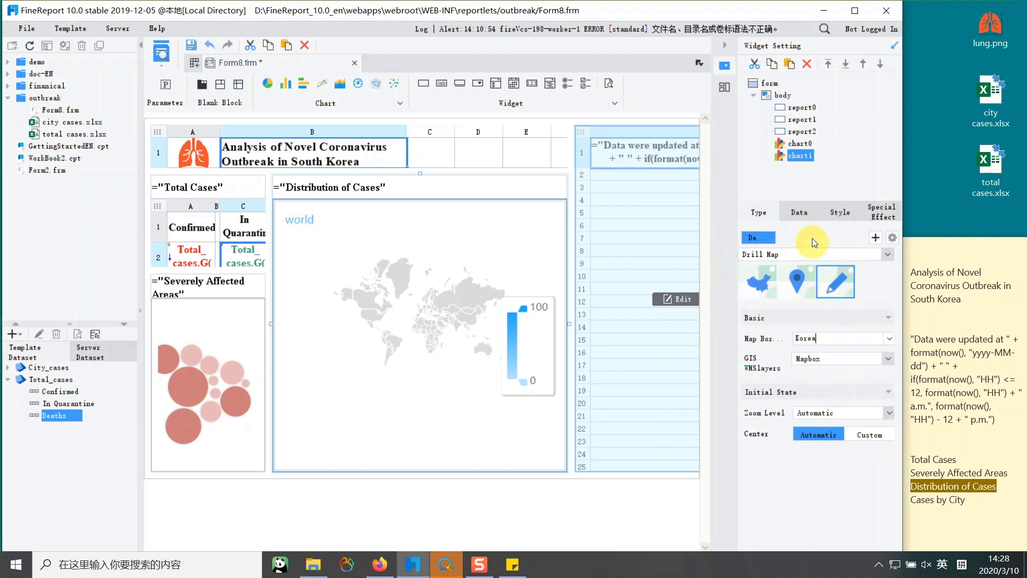
Bind the map to City_cases with Confirmed and Released as value fields.
{"action": "left_click", "coordinate": [808, 222]}
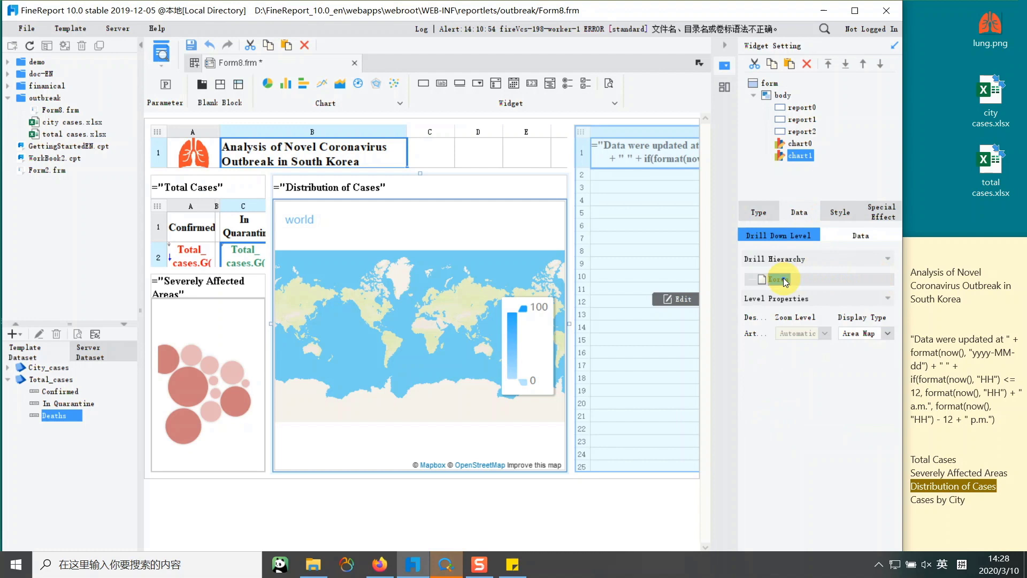
{"action": "left_click", "coordinate": [856, 235]}
{"action": "left_click", "coordinate": [866, 292]}
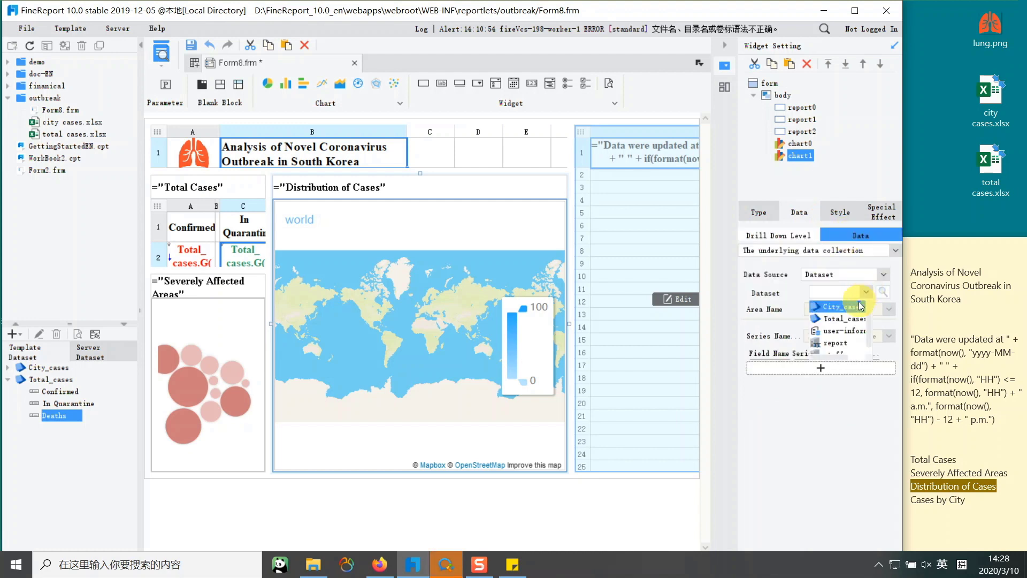
{"action": "left_click", "coordinate": [867, 301]}
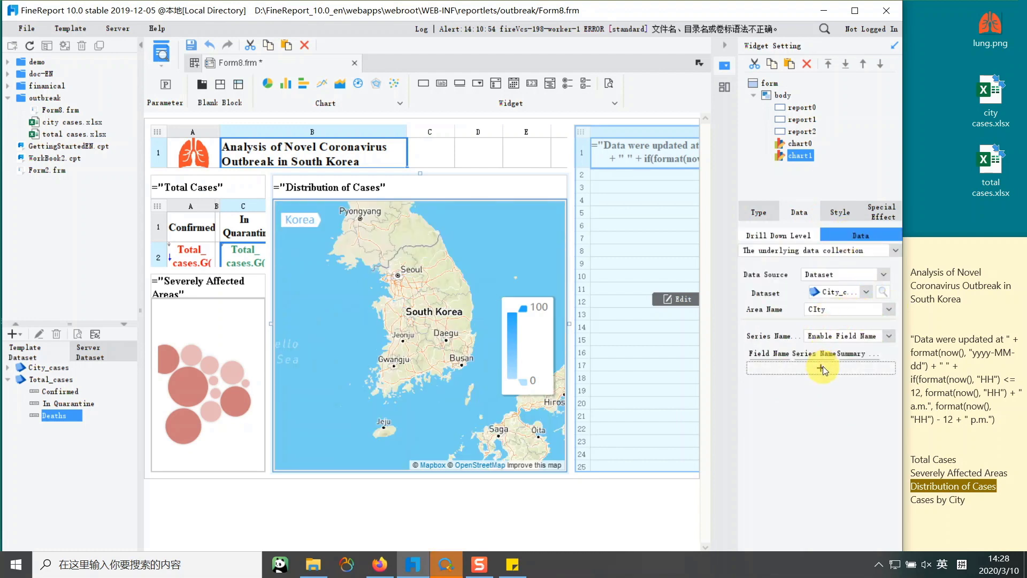
{"action": "left_click", "coordinate": [820, 367]}
{"action": "left_click", "coordinate": [794, 366]}
{"action": "left_click", "coordinate": [767, 391]}
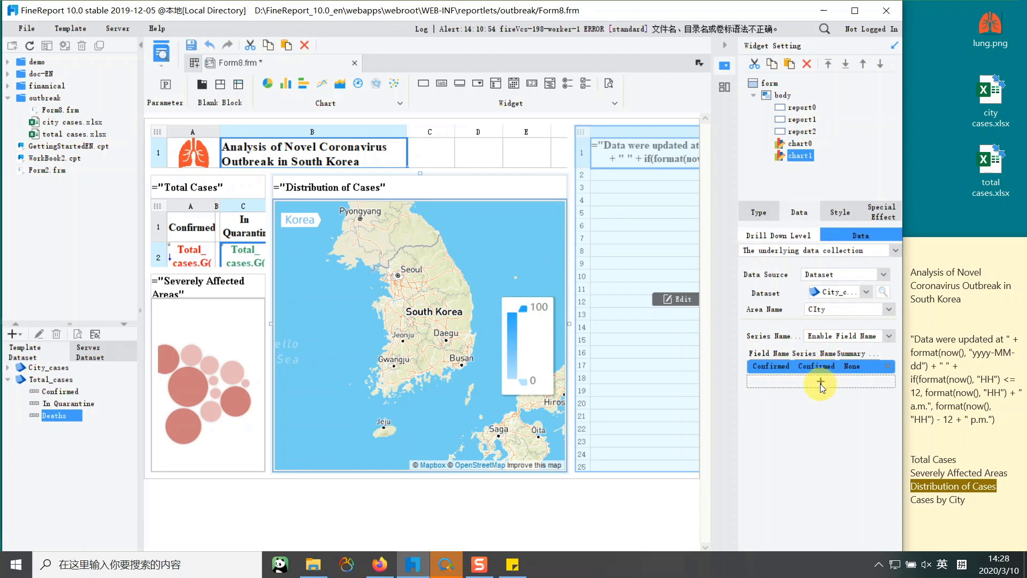
{"action": "left_click", "coordinate": [820, 381]}
{"action": "left_click", "coordinate": [780, 380]}
{"action": "left_click", "coordinate": [767, 414]}
{"action": "left_click", "coordinate": [794, 396]}
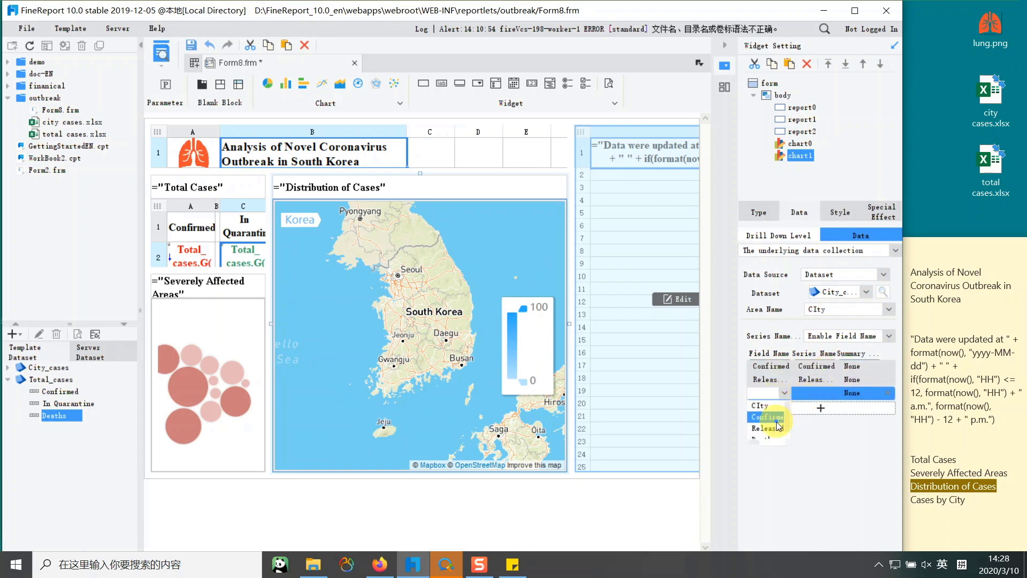
{"action": "left_click", "coordinate": [771, 439]}
Set the map legend's theme colour to a dark red gradient and open the tooltip settings.
{"action": "left_click", "coordinate": [832, 213]}
{"action": "left_click", "coordinate": [815, 244]}
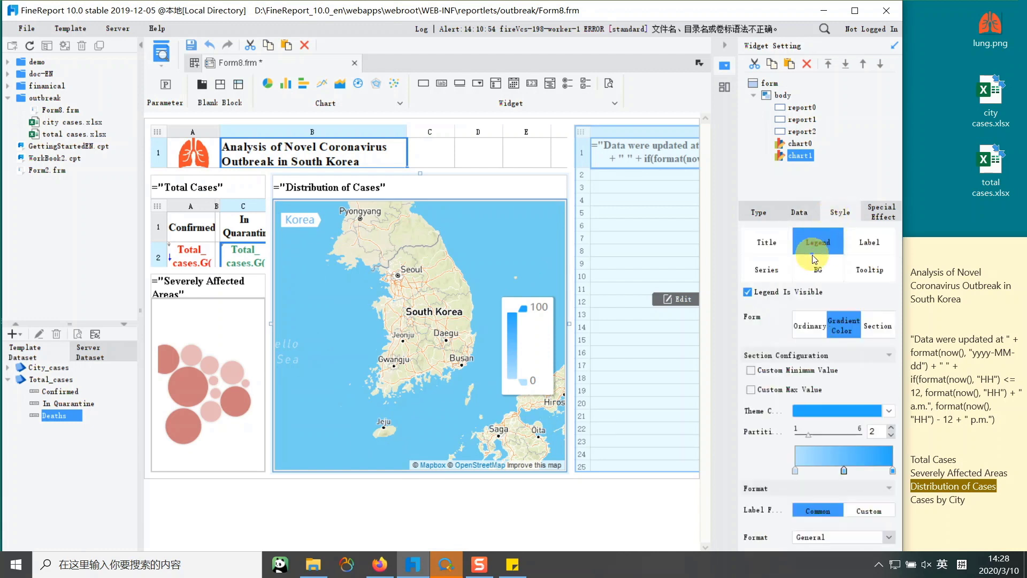
{"action": "left_click", "coordinate": [890, 411]}
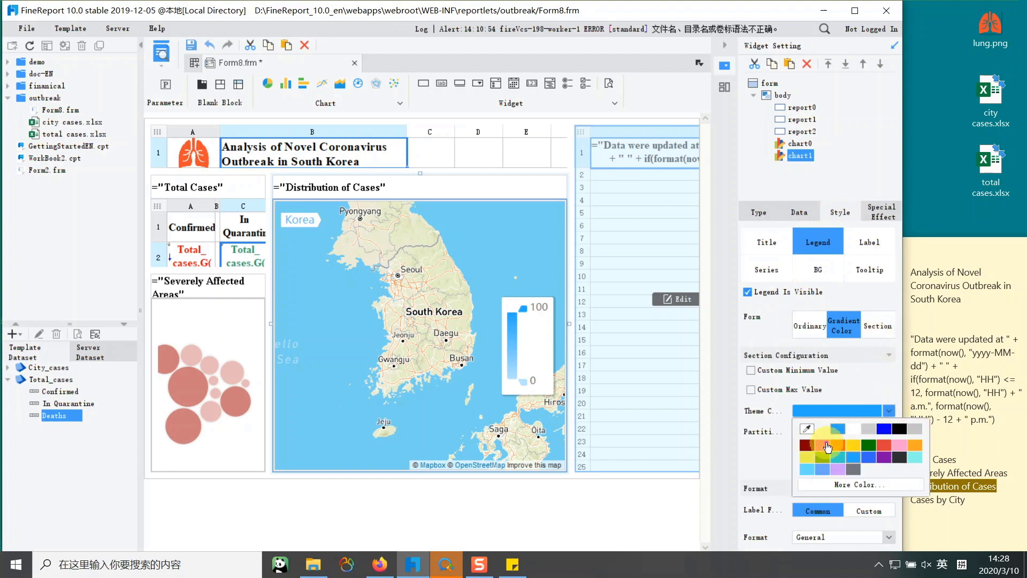
{"action": "left_click", "coordinate": [843, 430]}
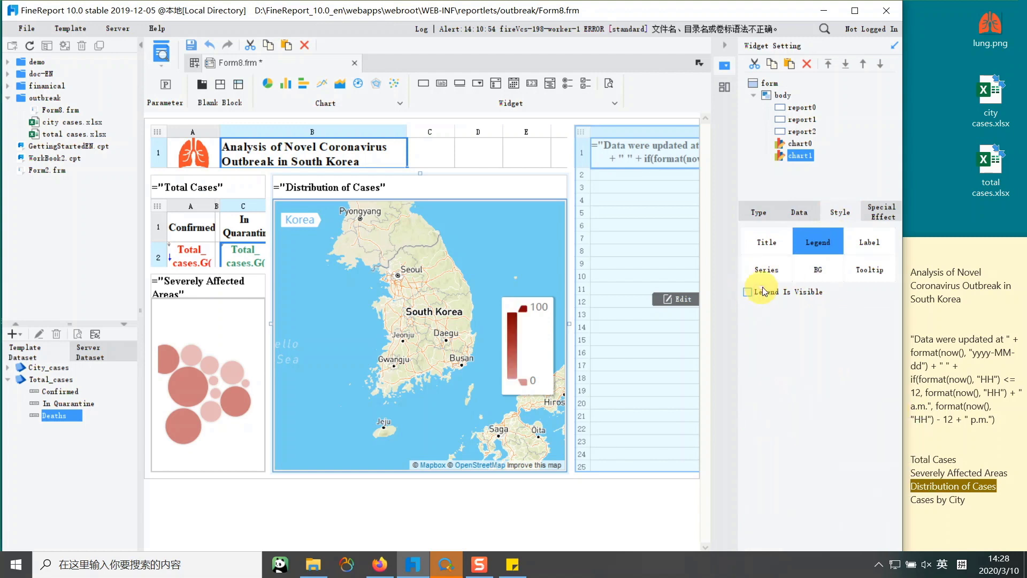
{"action": "left_click", "coordinate": [817, 270]}
{"action": "left_click", "coordinate": [875, 270]}
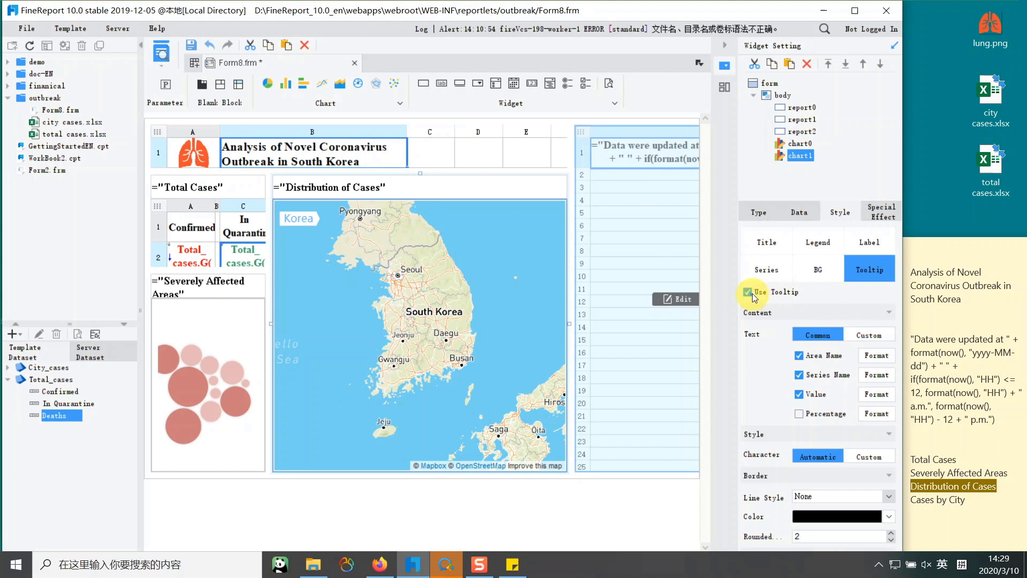
Save the form and view the South Korea outbreak dashboard's case map and time chart in the web preview.
{"action": "left_click", "coordinate": [190, 47]}
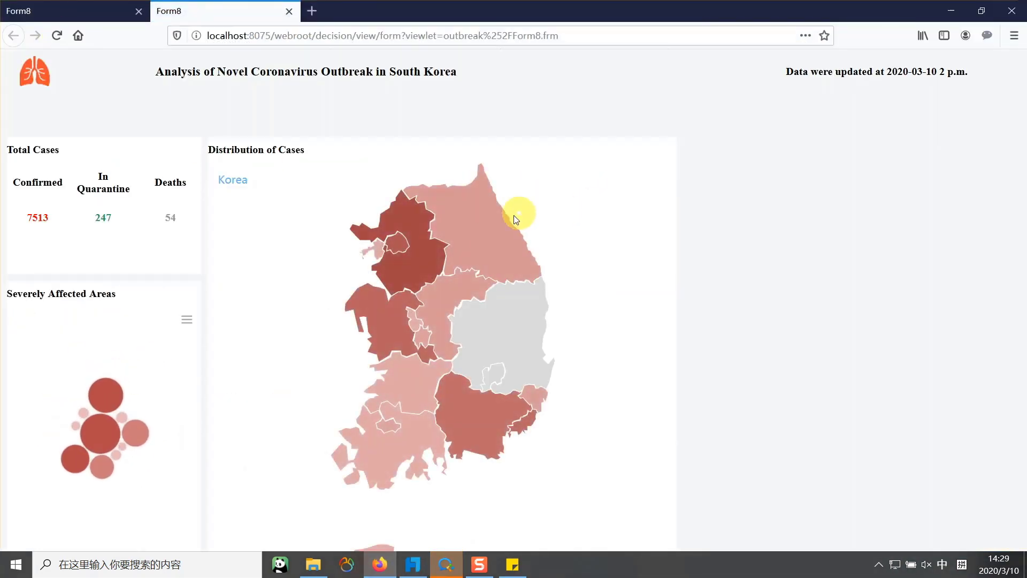
{"action": "mouse_move", "coordinate": [415, 421]}
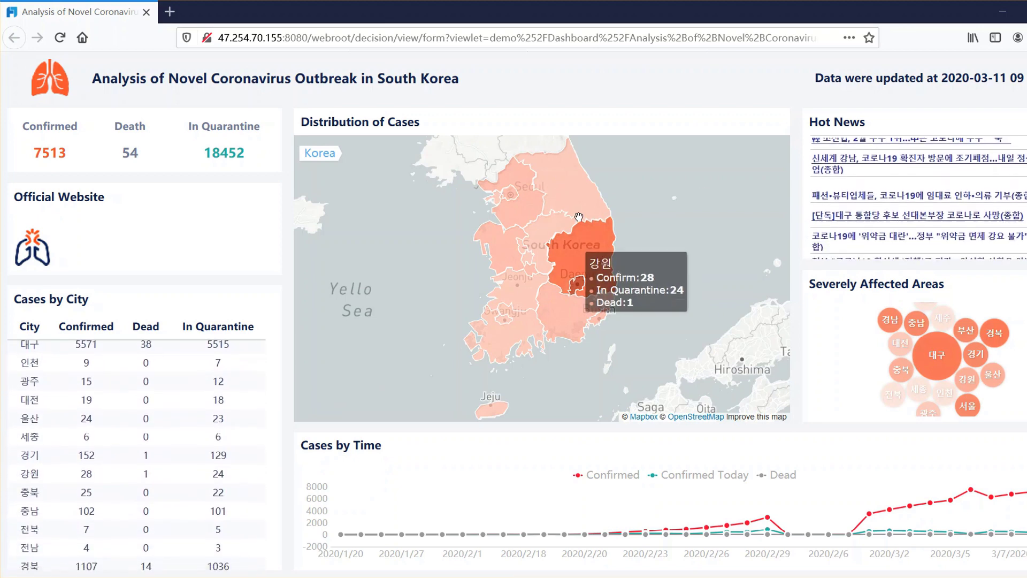
{"action": "mouse_move", "coordinate": [654, 206]}
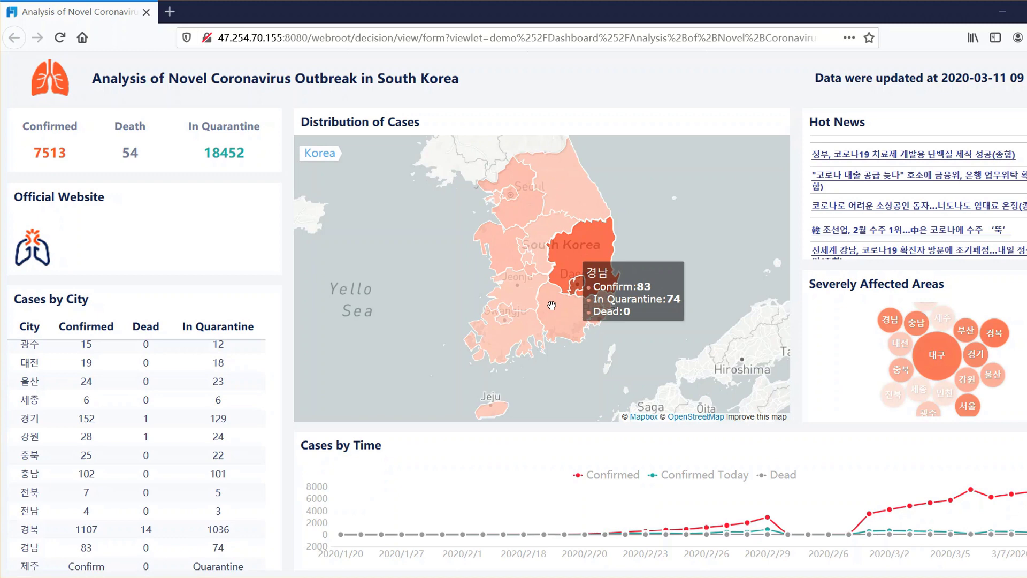
{"action": "mouse_move", "coordinate": [510, 305]}
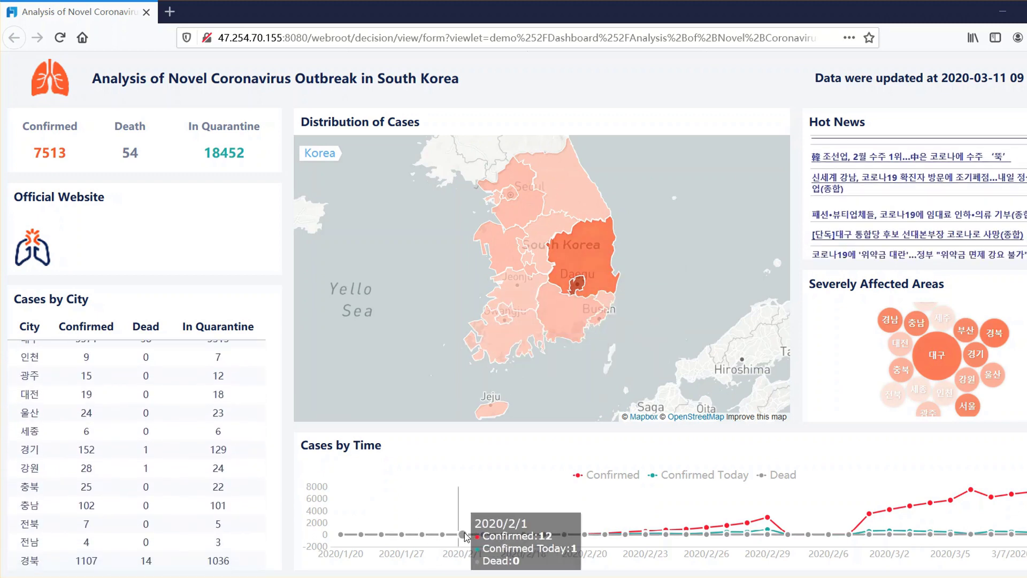
{"action": "mouse_move", "coordinate": [563, 535]}
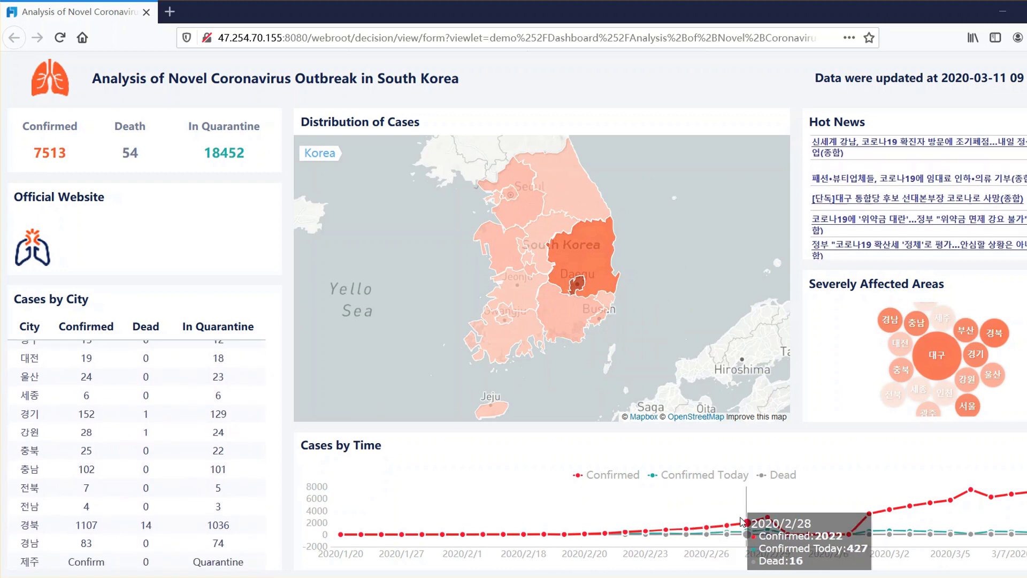